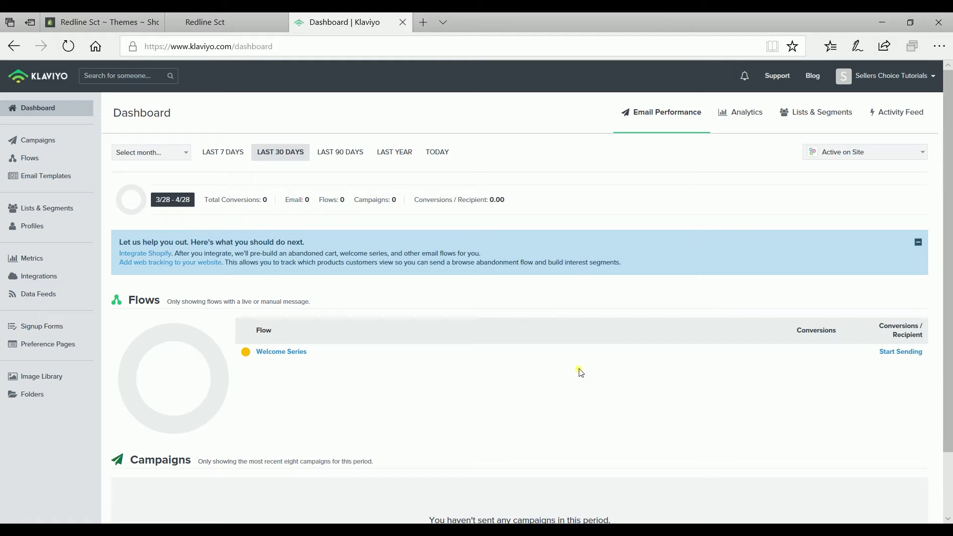
Check the Shopify admin and storefront tabs, then filter Klaviyo's integrations list for 'shopif'
{"action": "left_click", "coordinate": [123, 33]}
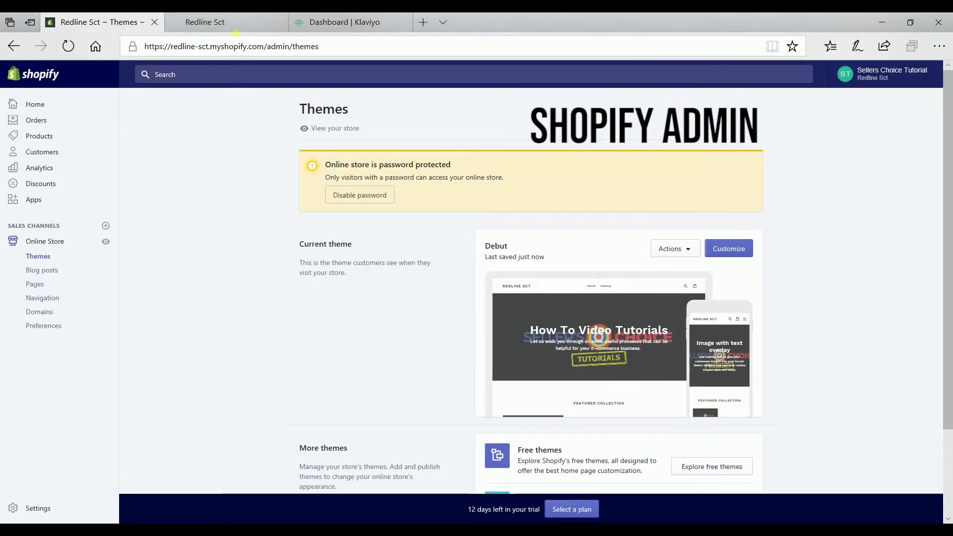
{"action": "left_click", "coordinate": [234, 30]}
{"action": "mouse_move", "coordinate": [344, 22]}
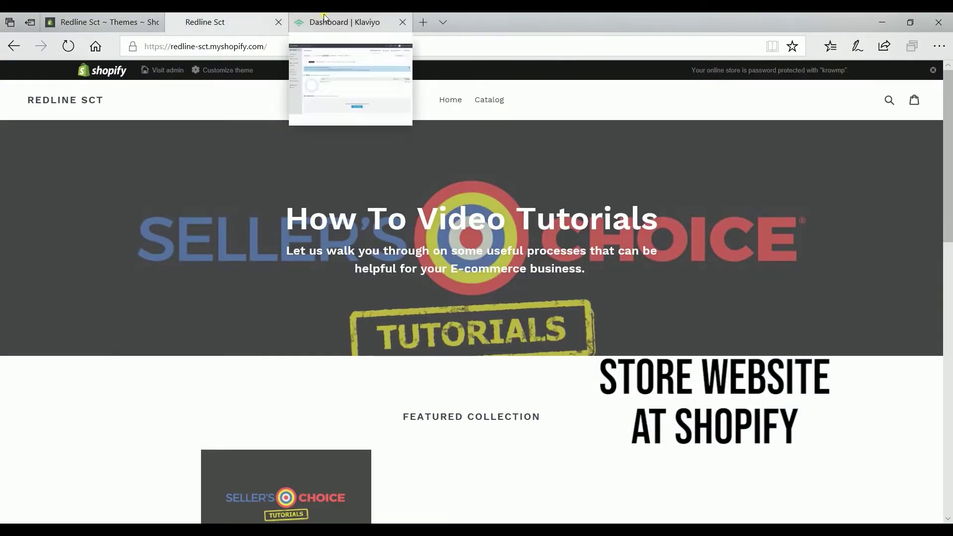
{"action": "left_click", "coordinate": [324, 19]}
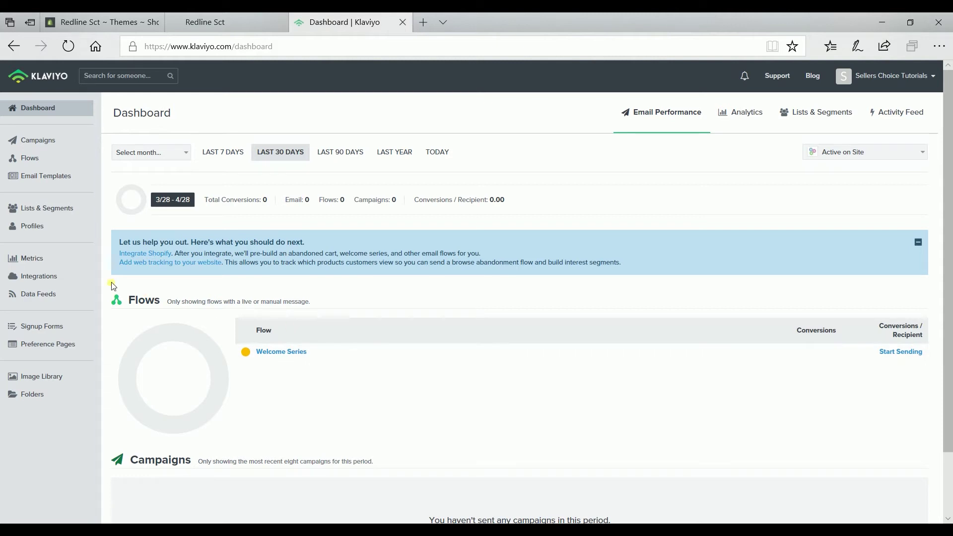
{"action": "left_click", "coordinate": [64, 281]}
{"action": "left_click", "coordinate": [359, 232]}
{"action": "type", "text": "s"}
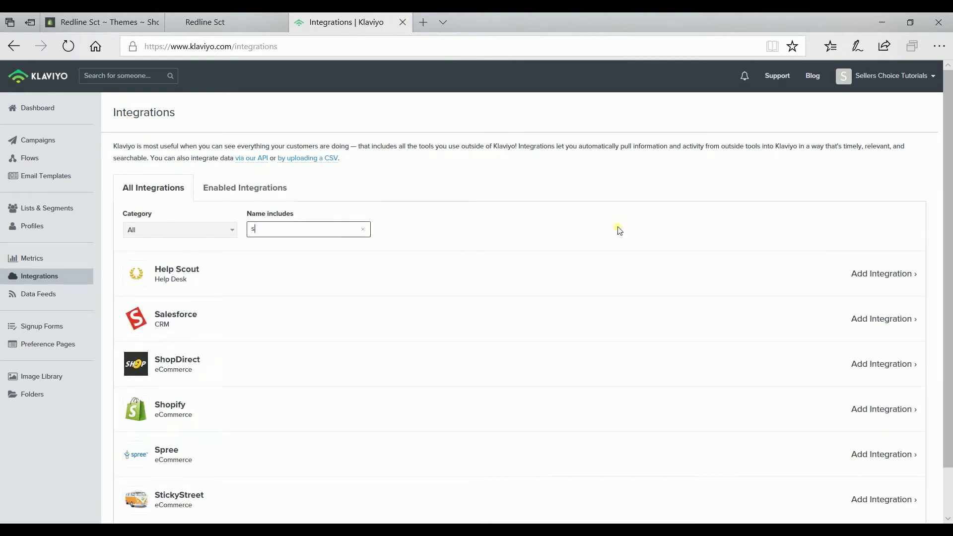
{"action": "type", "text": "hopif"}
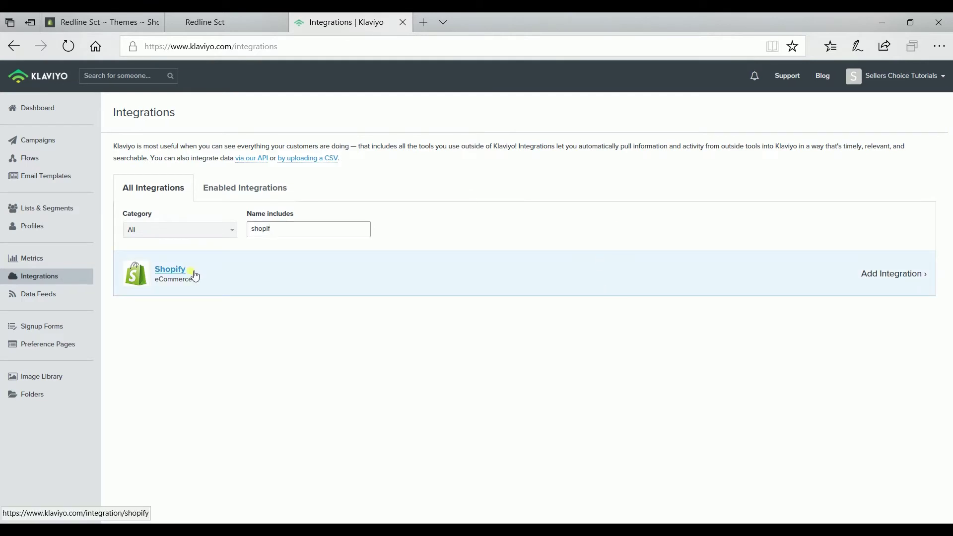
Paste the redline-sct store address as the Shopify integration's shop URL and connect to Shopify
{"action": "left_click", "coordinate": [168, 273]}
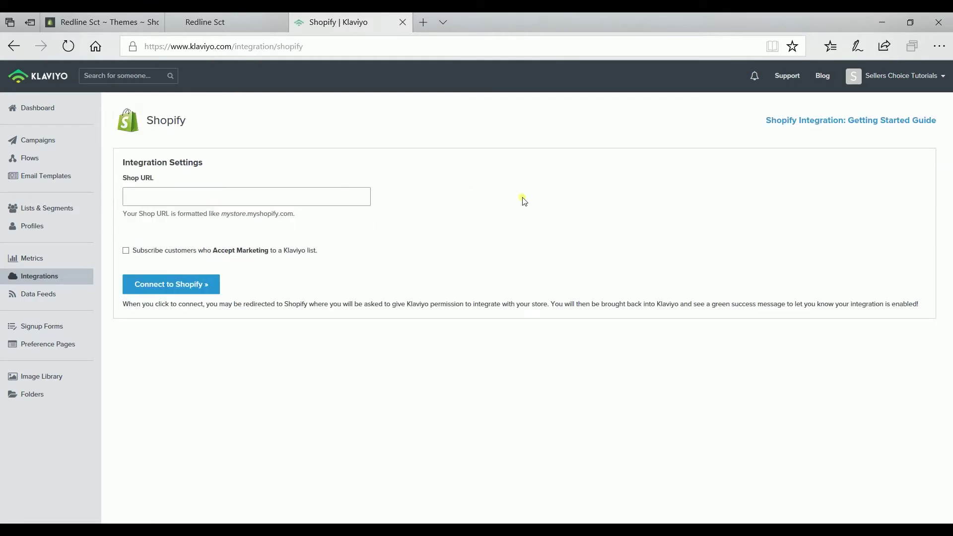
{"action": "left_click", "coordinate": [209, 22]}
{"action": "left_click", "coordinate": [339, 23]}
{"action": "left_click", "coordinate": [208, 197]}
{"action": "type", "text": "https://redline-sct.myshopify.com/"}
{"action": "left_click", "coordinate": [355, 360]}
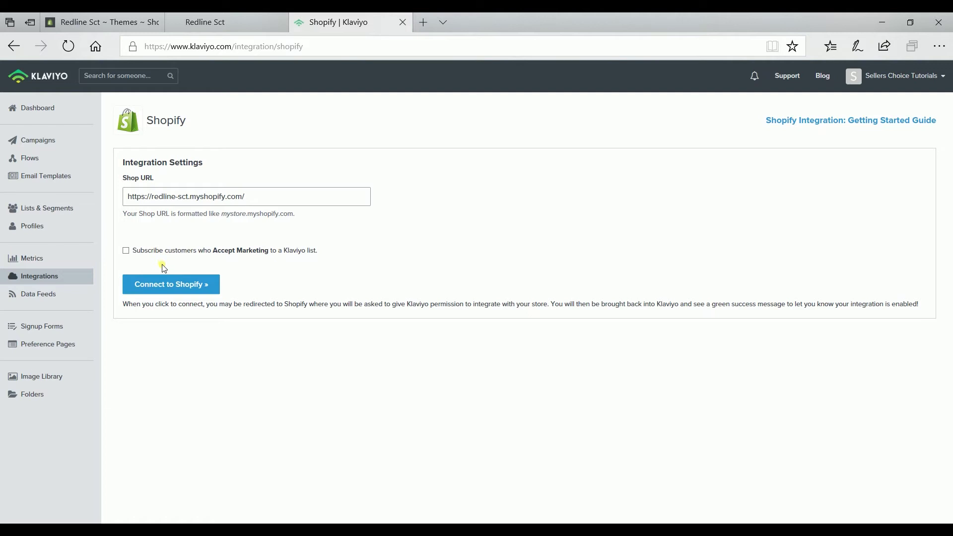
{"action": "left_click", "coordinate": [172, 285]}
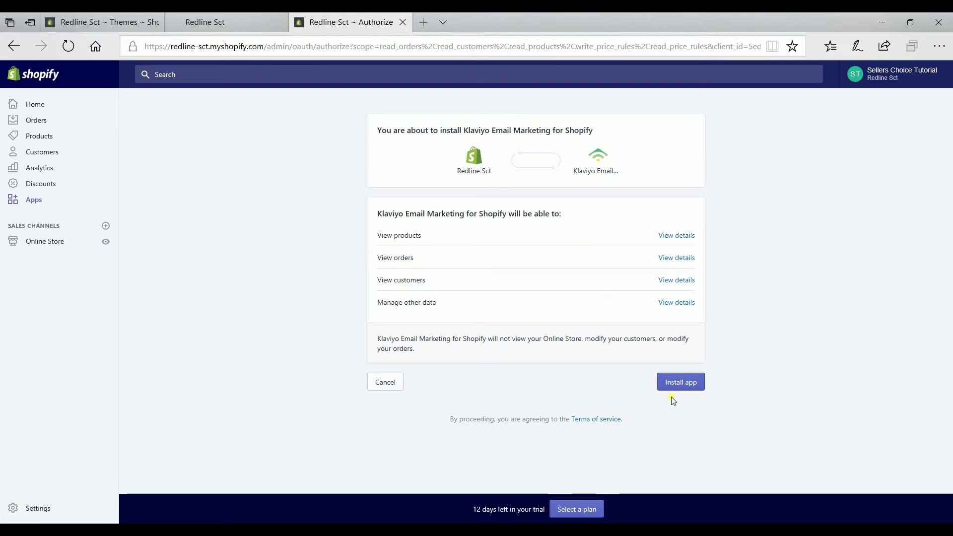
Approve installing the Klaviyo Email Marketing app on the Shopify store
{"action": "left_click", "coordinate": [664, 387]}
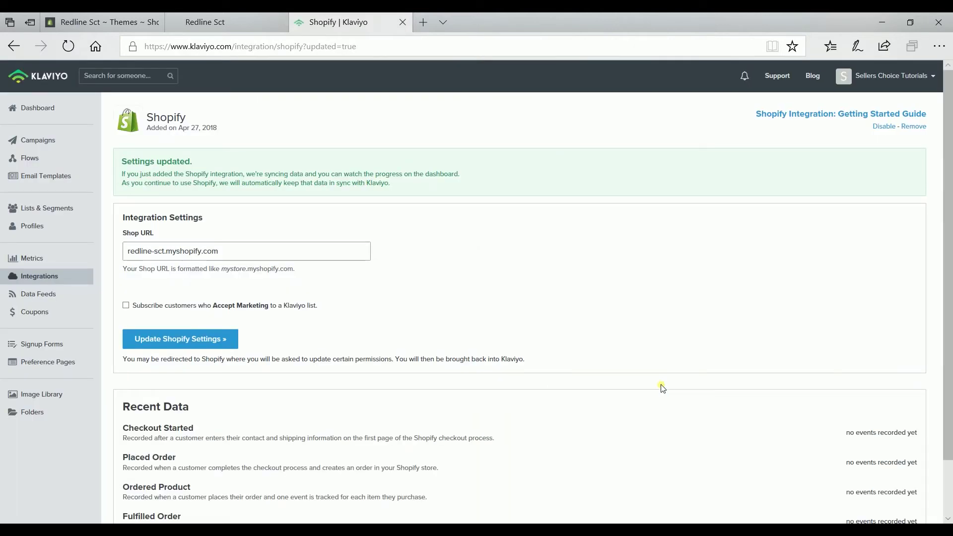
{"action": "left_click_drag", "start_coordinate": [117, 161], "coordinate": [437, 187]}
{"action": "left_click", "coordinate": [437, 187]}
{"action": "scroll", "coordinate": [670, 340], "scroll_direction": "down", "scroll_amount": 1}
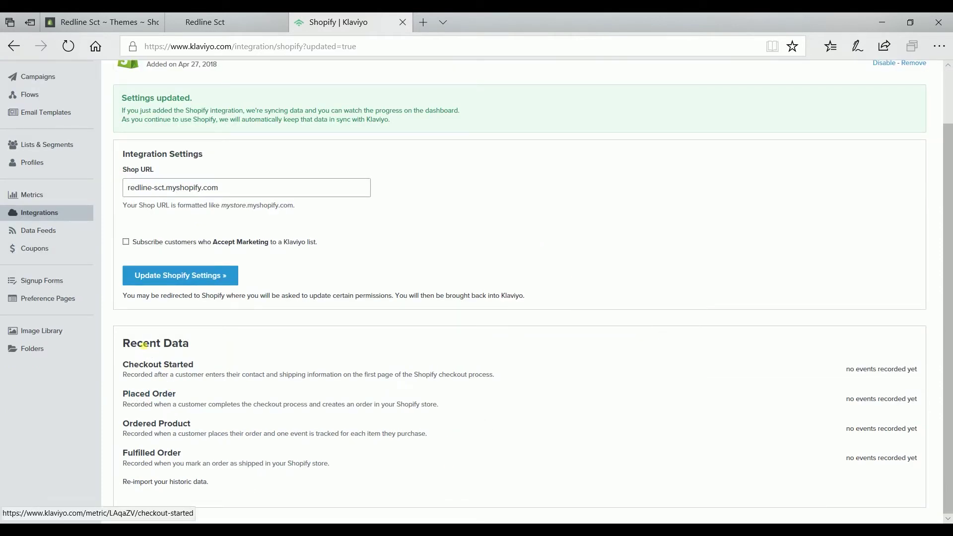
{"action": "left_click_drag", "start_coordinate": [121, 340], "coordinate": [908, 488]}
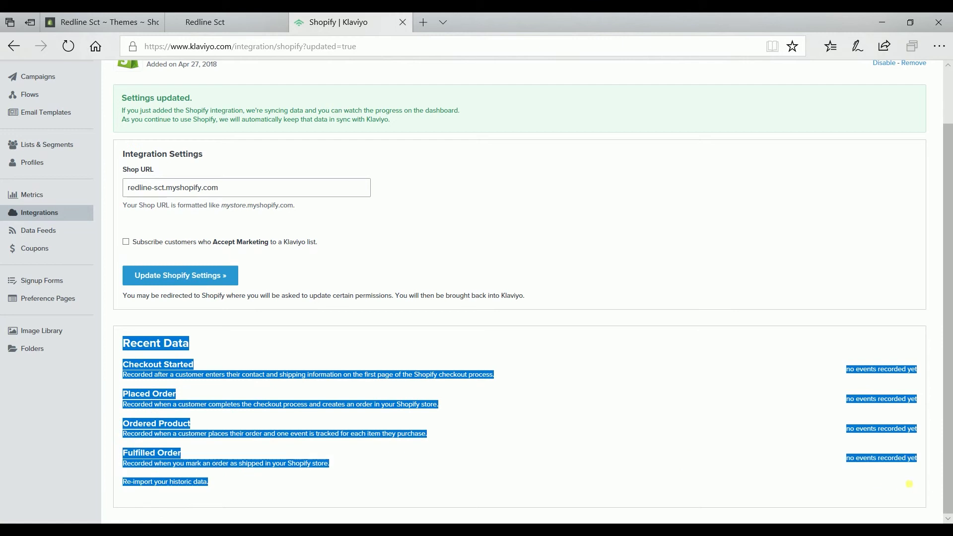
{"action": "left_click", "coordinate": [860, 478]}
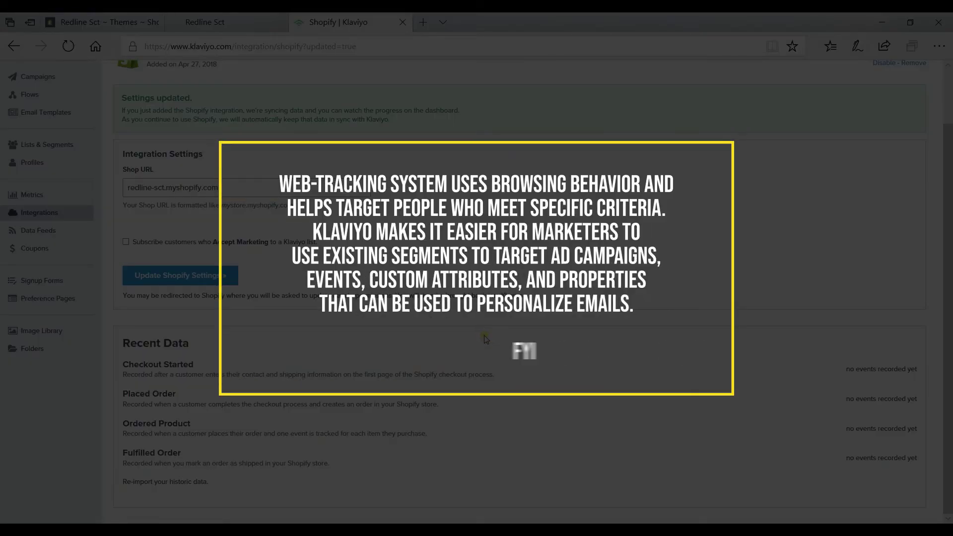
{"action": "scroll", "coordinate": [485, 339], "scroll_direction": "up", "scroll_amount": 2}
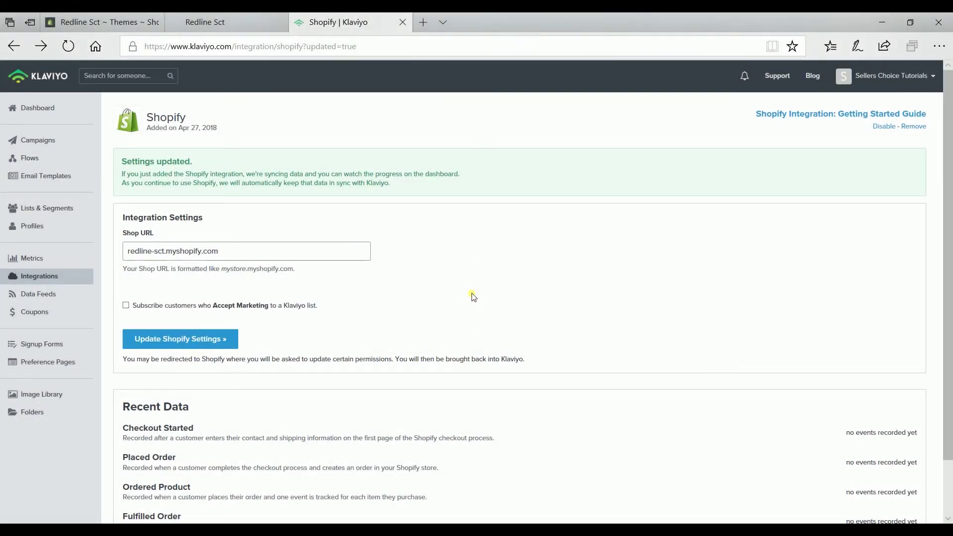
Launch the Klaviyo setup wizard and navigate its address to the /wizard/web-tracking page
{"action": "left_click", "coordinate": [923, 79]}
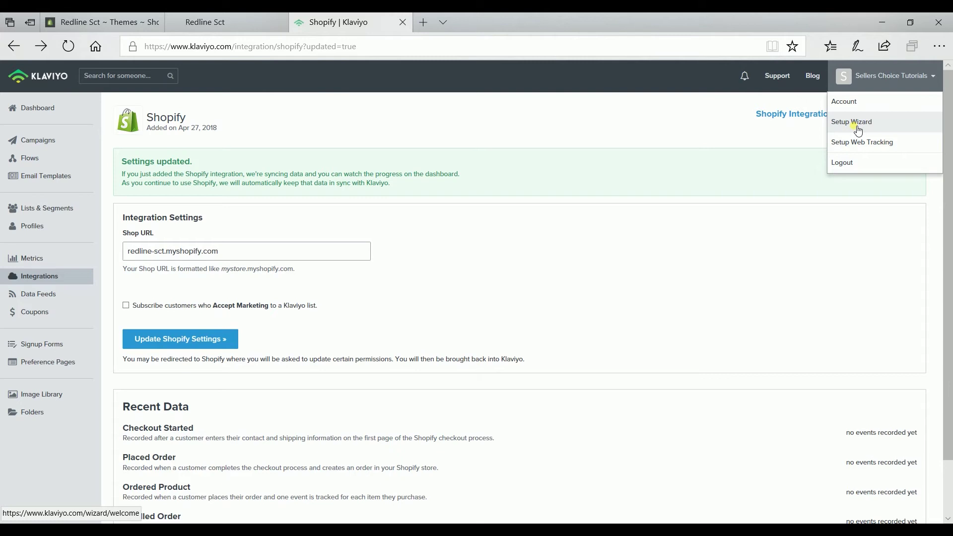
{"action": "left_click", "coordinate": [851, 123]}
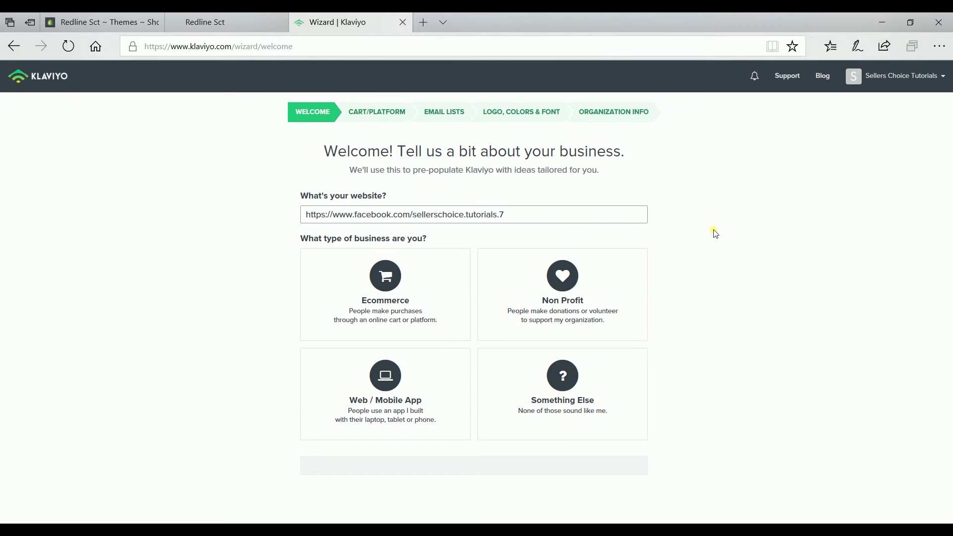
{"action": "double_click", "coordinate": [279, 46]}
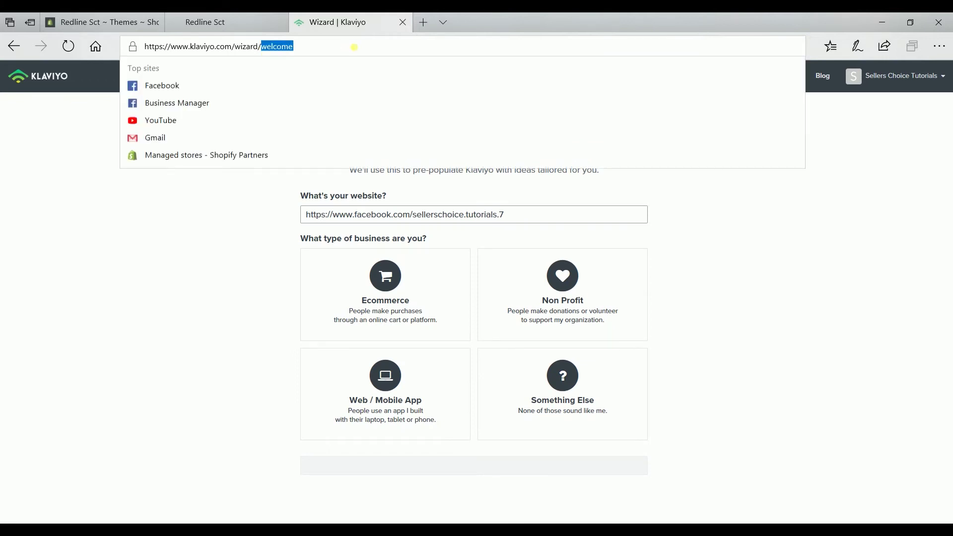
{"action": "type", "text": "web-tracking"}
{"action": "key", "text": "Return"}
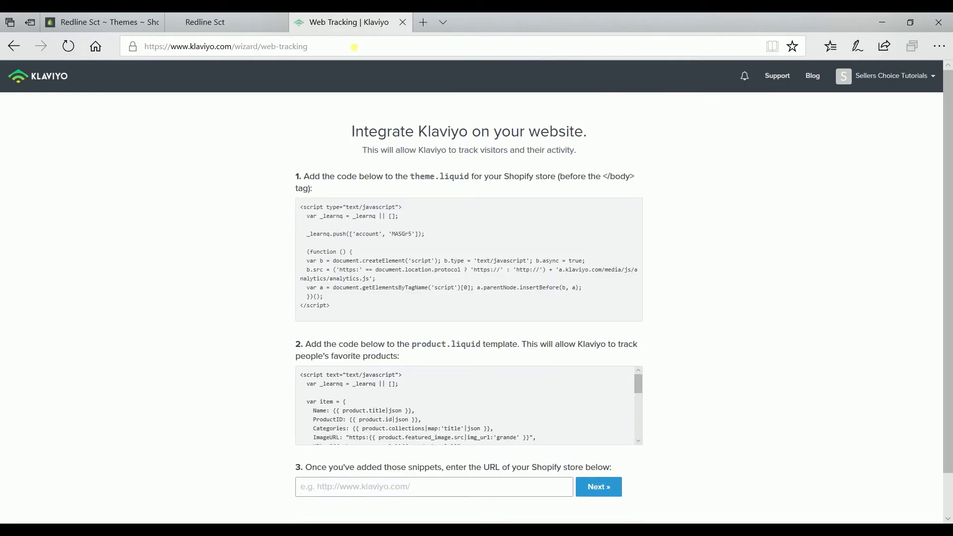
Highlight the theme.liquid file name and select its whole tracking snippet code
{"action": "left_click_drag", "start_coordinate": [411, 176], "coordinate": [471, 178]}
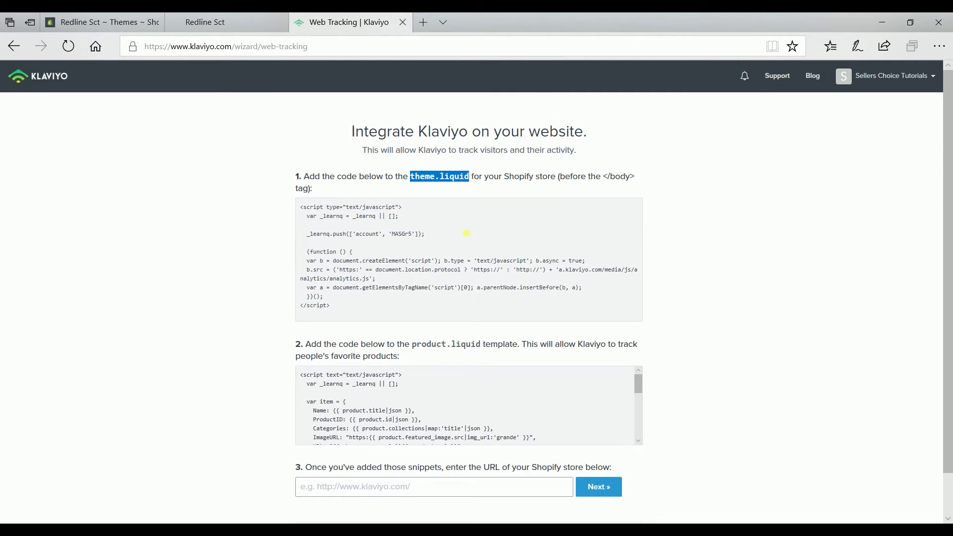
{"action": "triple_click", "coordinate": [466, 233]}
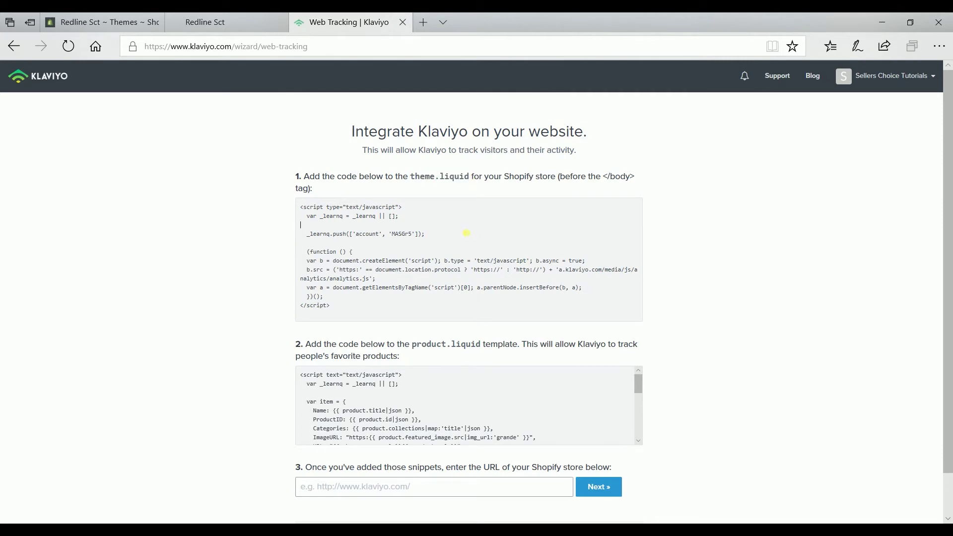
In Shopify admin, open the Debut theme's code editor and the theme.liquid file
{"action": "left_click", "coordinate": [224, 22]}
{"action": "left_click", "coordinate": [102, 17]}
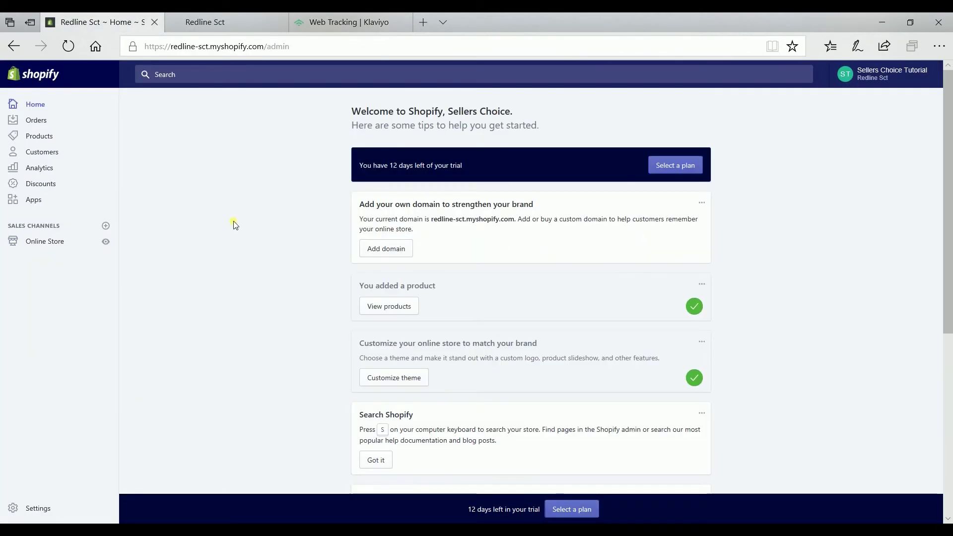
{"action": "left_click", "coordinate": [53, 244]}
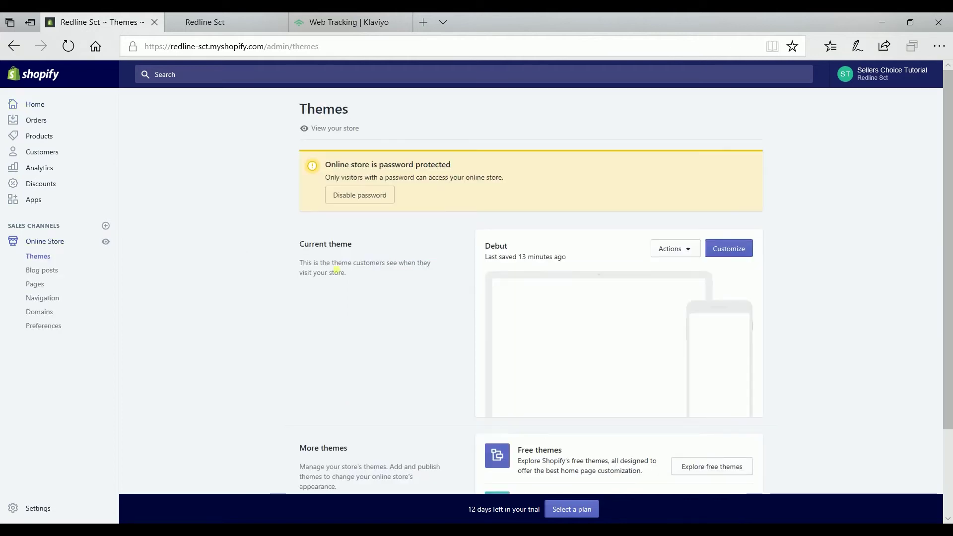
{"action": "left_click", "coordinate": [699, 249]}
{"action": "left_click", "coordinate": [678, 359]}
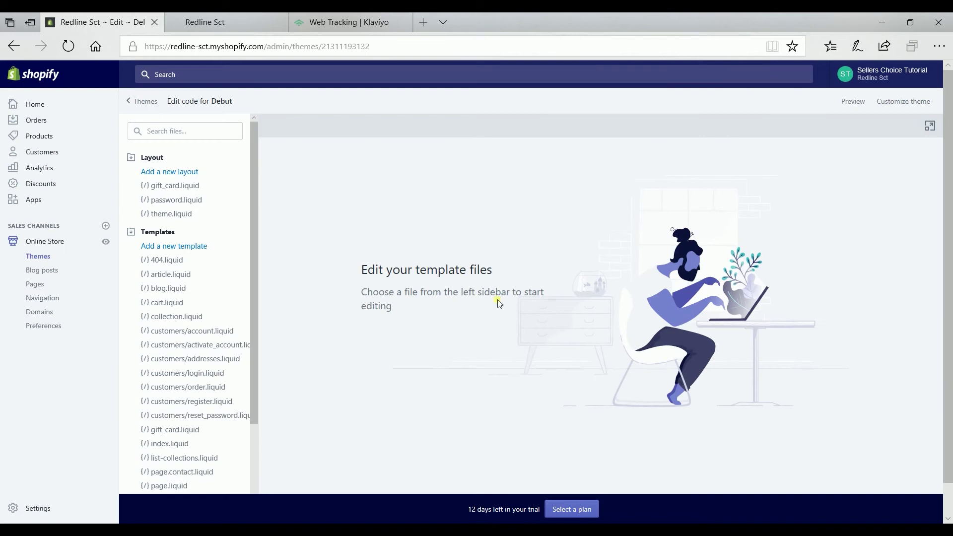
{"action": "left_click", "coordinate": [182, 134]}
{"action": "type", "text": "the"}
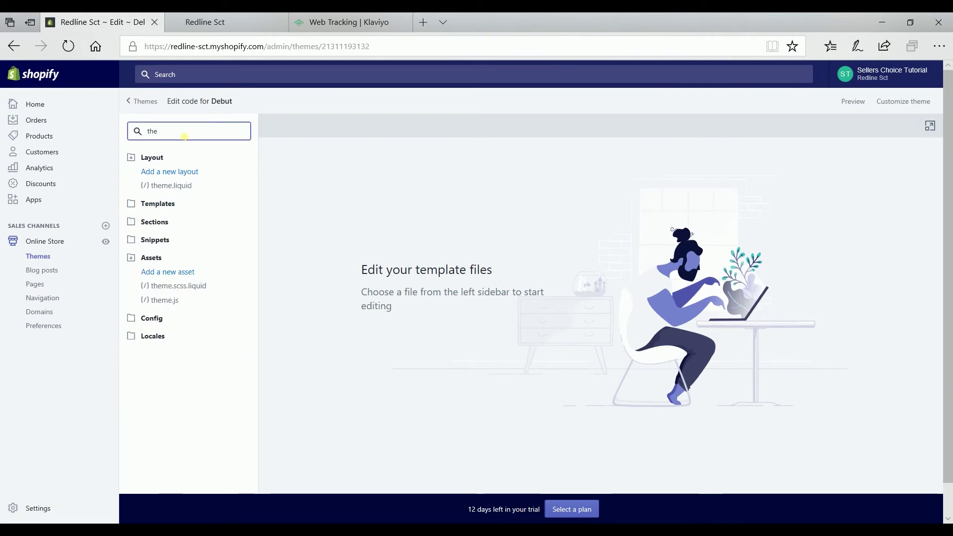
{"action": "type", "text": "me.liq"}
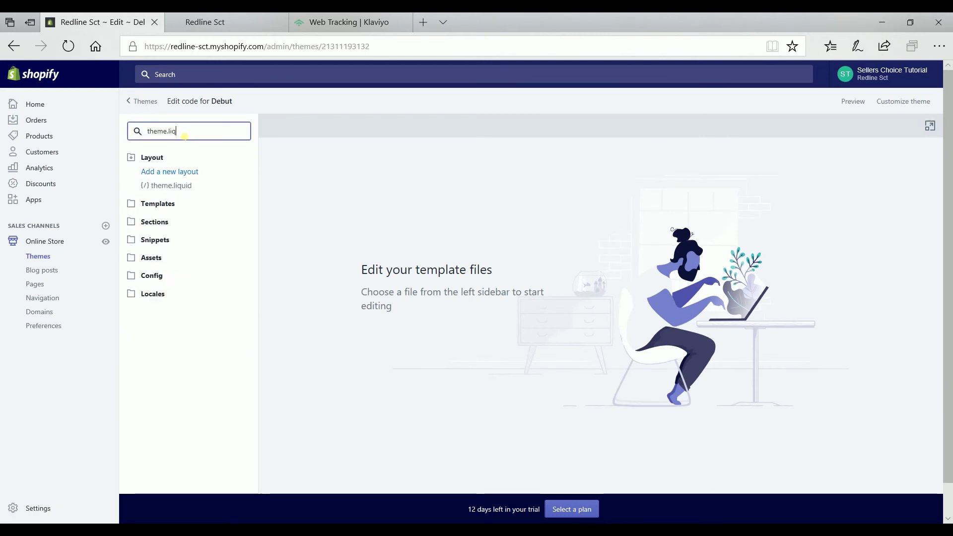
{"action": "type", "text": "uid"}
{"action": "left_click", "coordinate": [181, 189]}
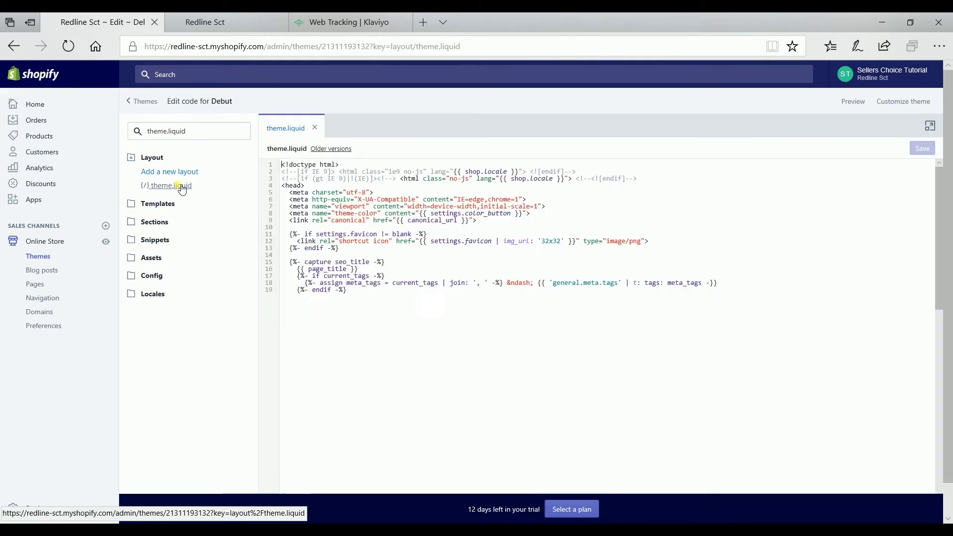
Paste the Klaviyo tracking snippet on a new line before </body> in theme.liquid and save
{"action": "left_click", "coordinate": [680, 341]}
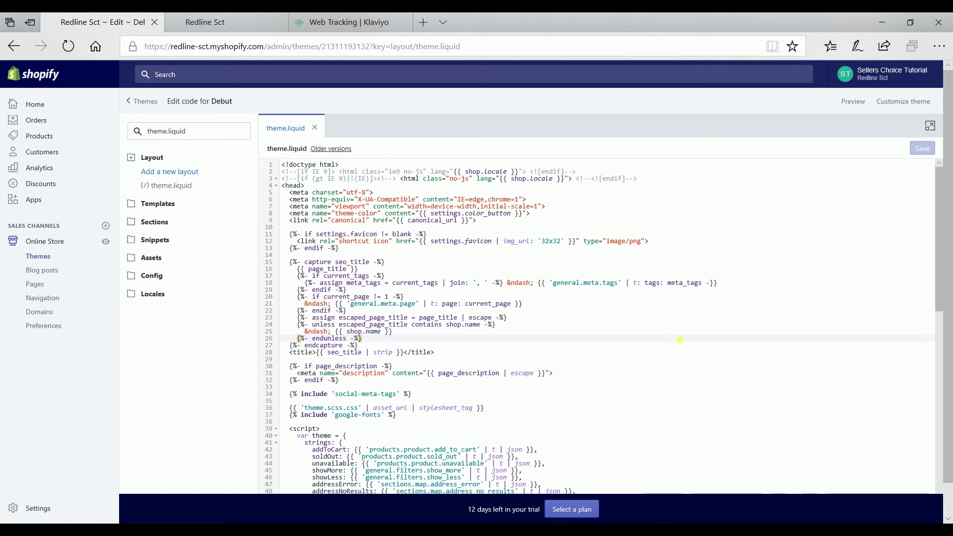
{"action": "scroll", "coordinate": [680, 340], "scroll_direction": "down", "scroll_amount": 2}
{"action": "scroll", "coordinate": [679, 340], "scroll_direction": "down", "scroll_amount": 3}
{"action": "scroll", "coordinate": [680, 340], "scroll_direction": "down", "scroll_amount": 3}
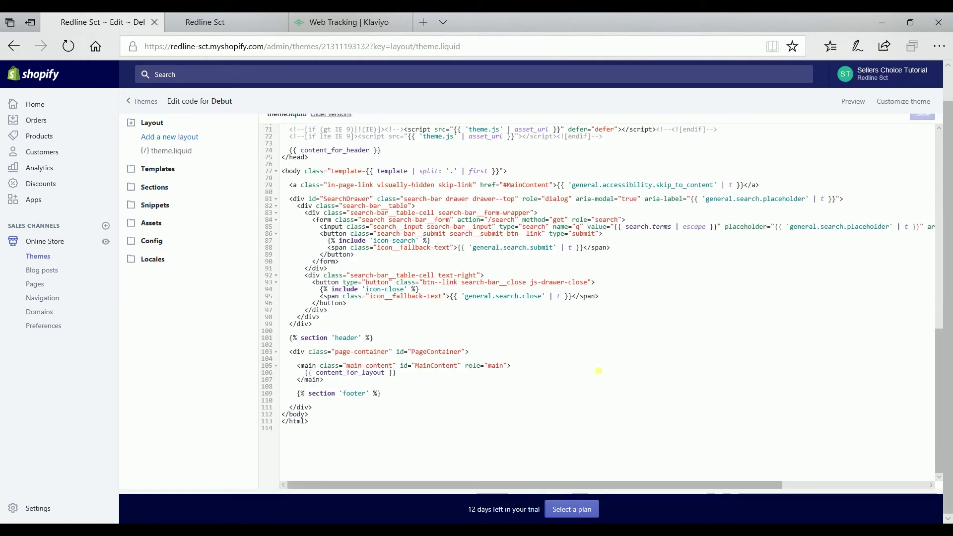
{"action": "left_click", "coordinate": [338, 411]}
{"action": "key", "text": "Return"}
{"action": "key", "text": "Return"}
{"action": "key", "text": "ctrl+shift+Tab"}
{"action": "left_click", "coordinate": [365, 288]}
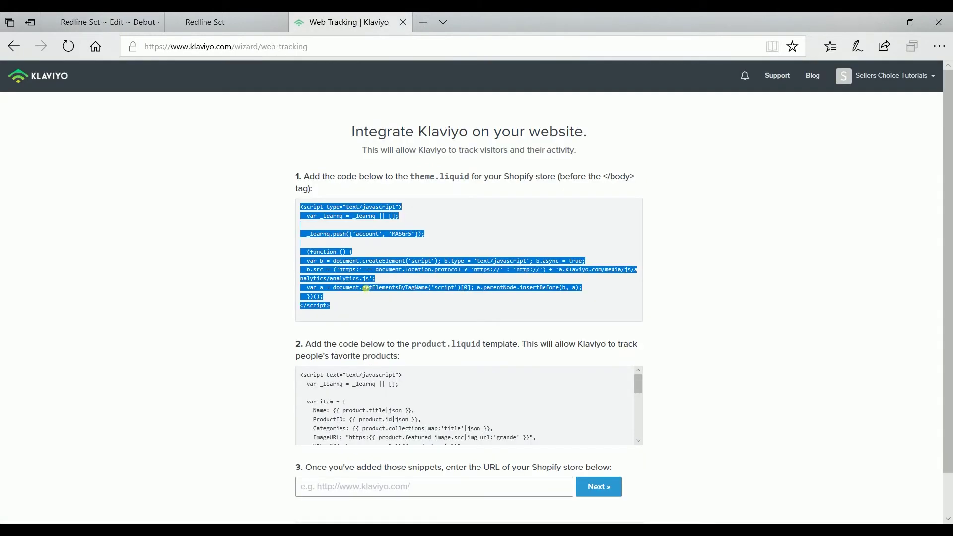
{"action": "key", "text": "ctrl+c"}
{"action": "key", "text": "ctrl+Tab"}
{"action": "key", "text": "ctrl+v"}
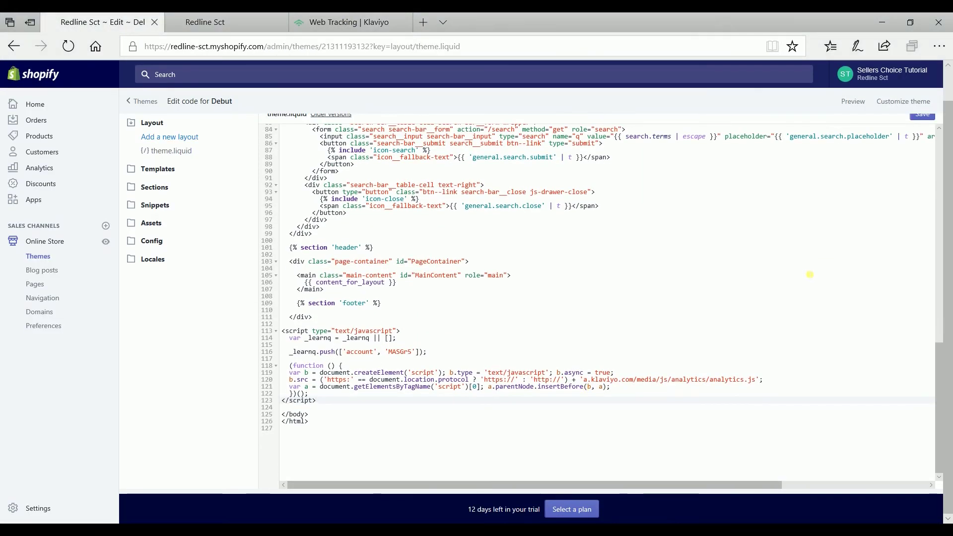
{"action": "scroll", "coordinate": [819, 283], "scroll_direction": "up", "scroll_amount": 10}
{"action": "left_click", "coordinate": [920, 152]}
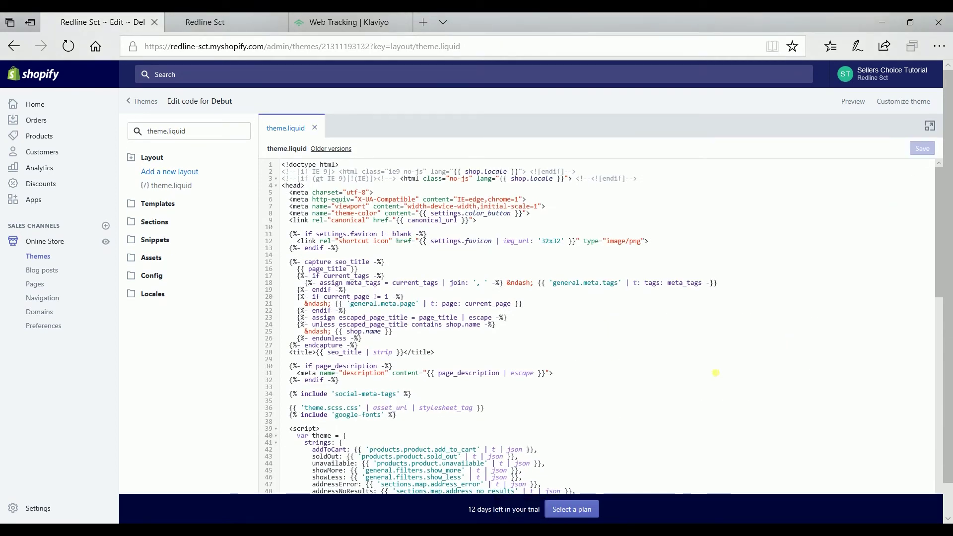
{"action": "left_click", "coordinate": [355, 20]}
{"action": "left_click", "coordinate": [251, 305]}
{"action": "left_click_drag", "start_coordinate": [414, 345], "coordinate": [480, 347]}
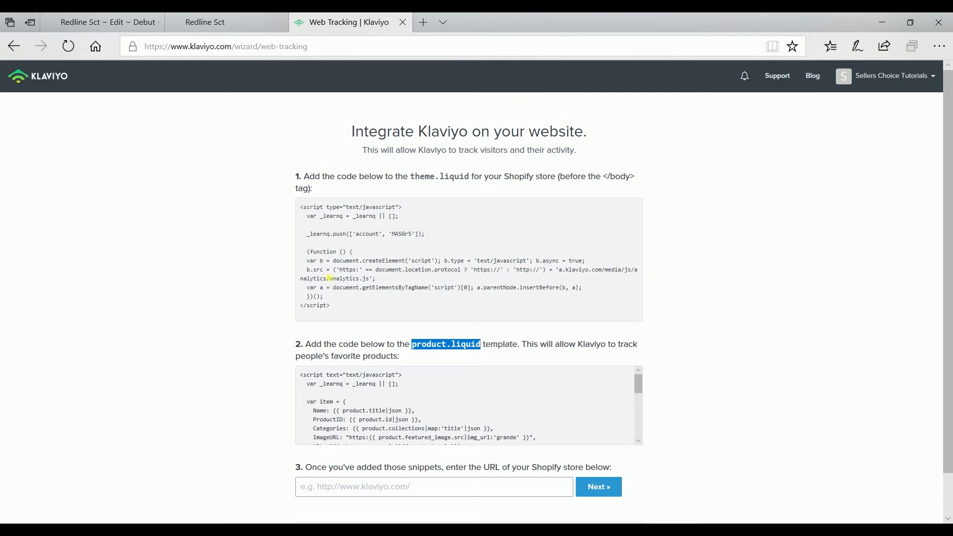
{"action": "left_click", "coordinate": [112, 22]}
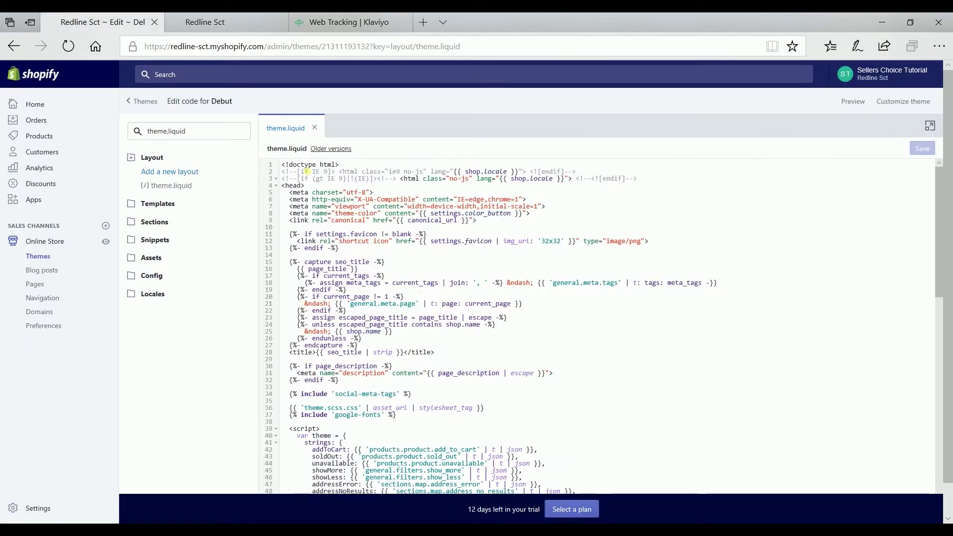
Search the theme files for product.liquid and open the Templates/product.liquid file
{"action": "left_click_drag", "start_coordinate": [194, 131], "coordinate": [139, 134]}
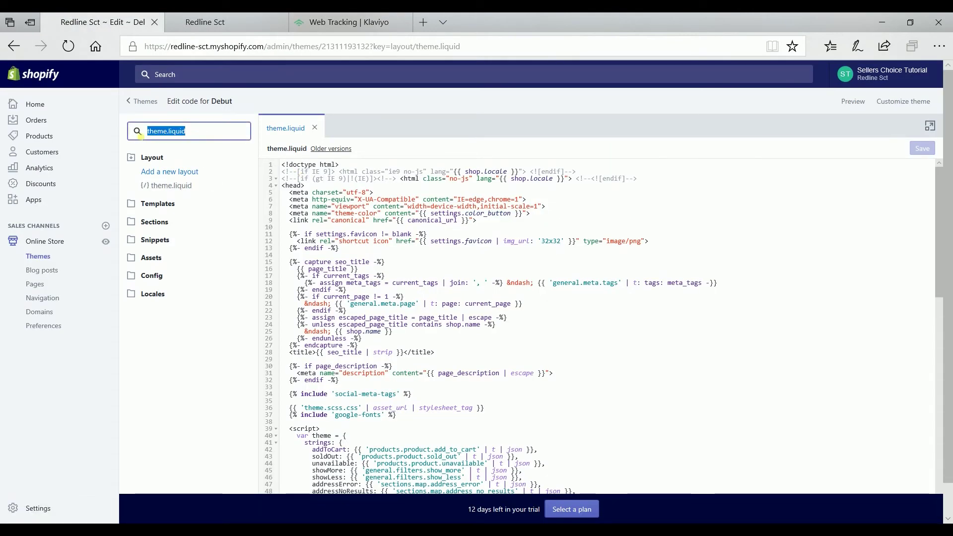
{"action": "left_click", "coordinate": [195, 133]}
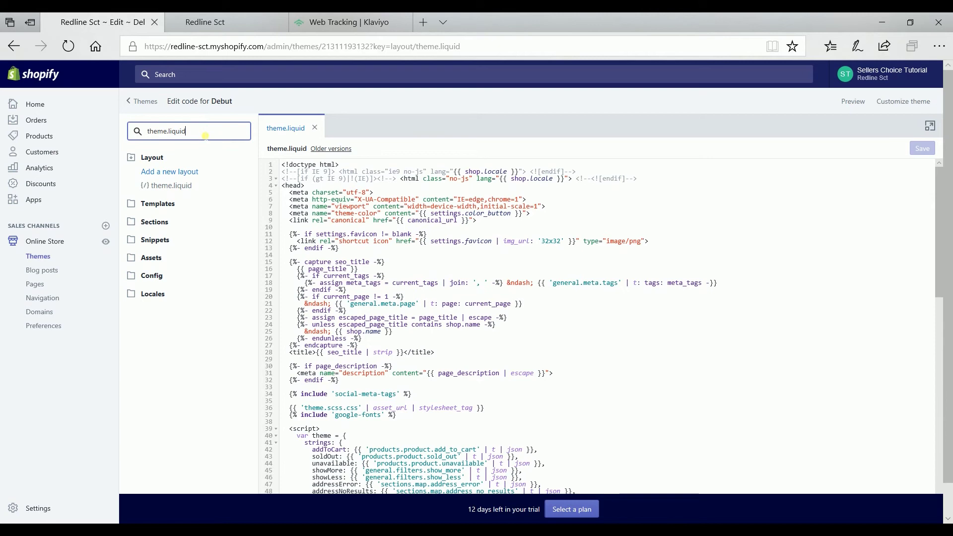
{"action": "key", "text": "ctrl+a"}
{"action": "type", "text": "product.liquid"}
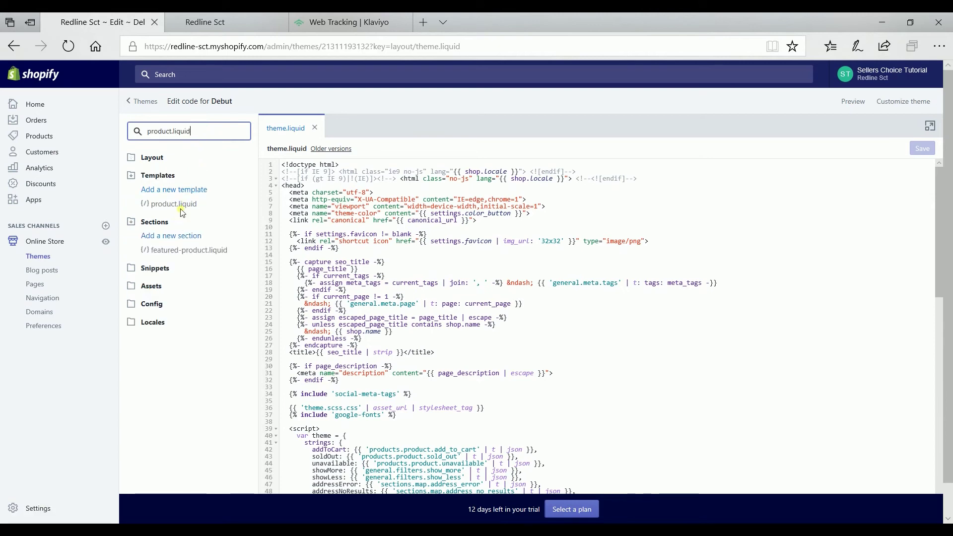
{"action": "left_click", "coordinate": [182, 205]}
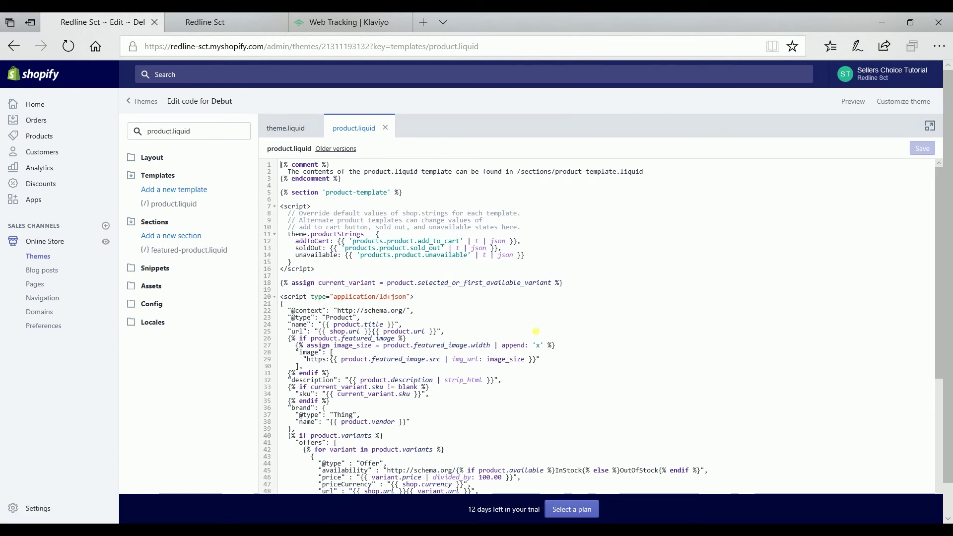
{"action": "scroll", "coordinate": [494, 199], "scroll_direction": "down", "scroll_amount": 2}
{"action": "scroll", "coordinate": [495, 200], "scroll_direction": "down", "scroll_amount": 8}
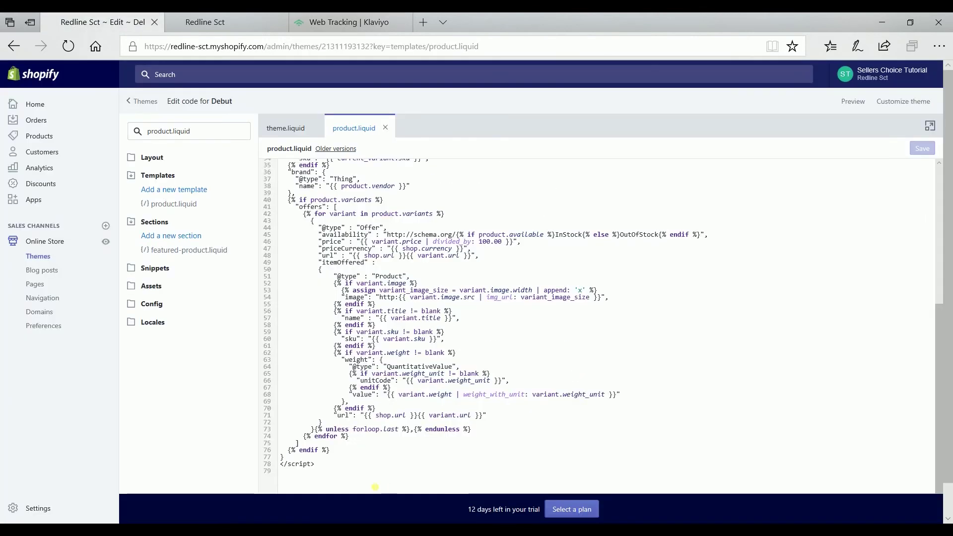
Add a new line after the closing script tag on line 78 of product.liquid and save
{"action": "left_click", "coordinate": [360, 471]}
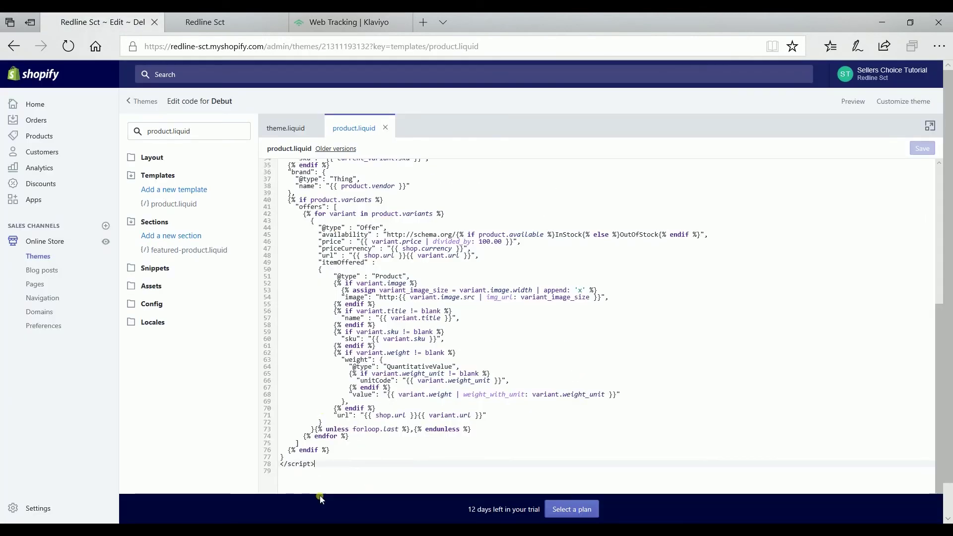
{"action": "scroll", "coordinate": [326, 475], "scroll_direction": "down", "scroll_amount": 1}
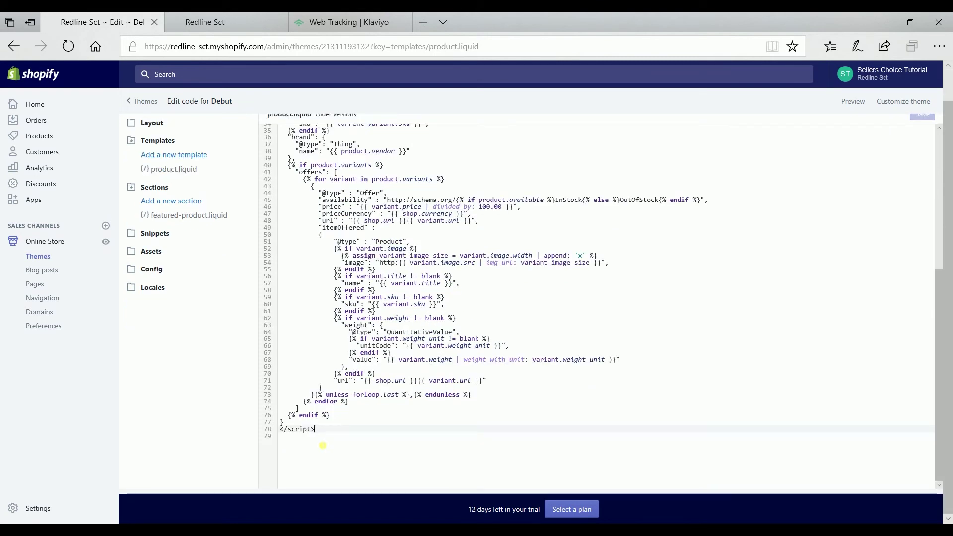
{"action": "key", "text": "Return"}
{"action": "key", "text": "Return"}
{"action": "key", "text": "ctrl+s"}
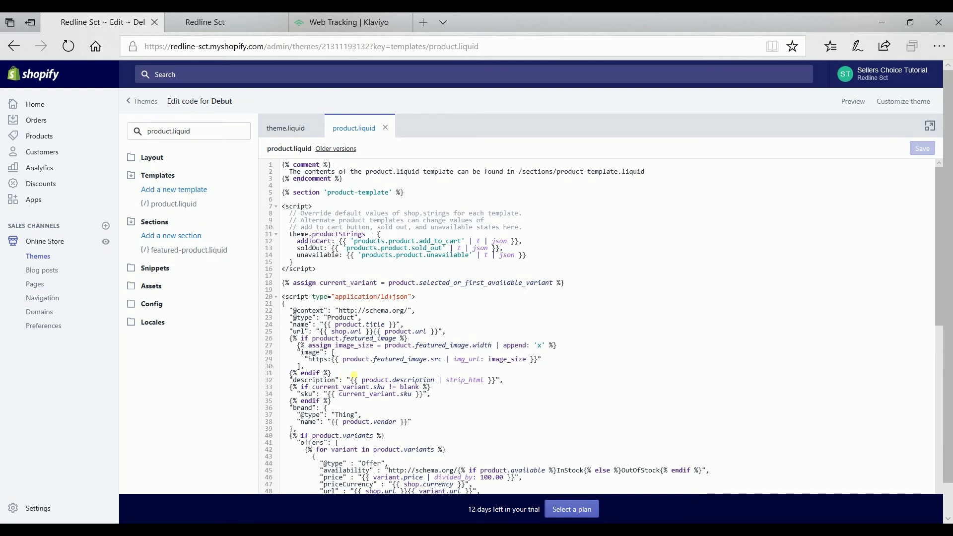
Revisit the store homepage and return to the Klaviyo web-tracking wizard
{"action": "left_click", "coordinate": [314, 26]}
{"action": "left_click", "coordinate": [204, 470]}
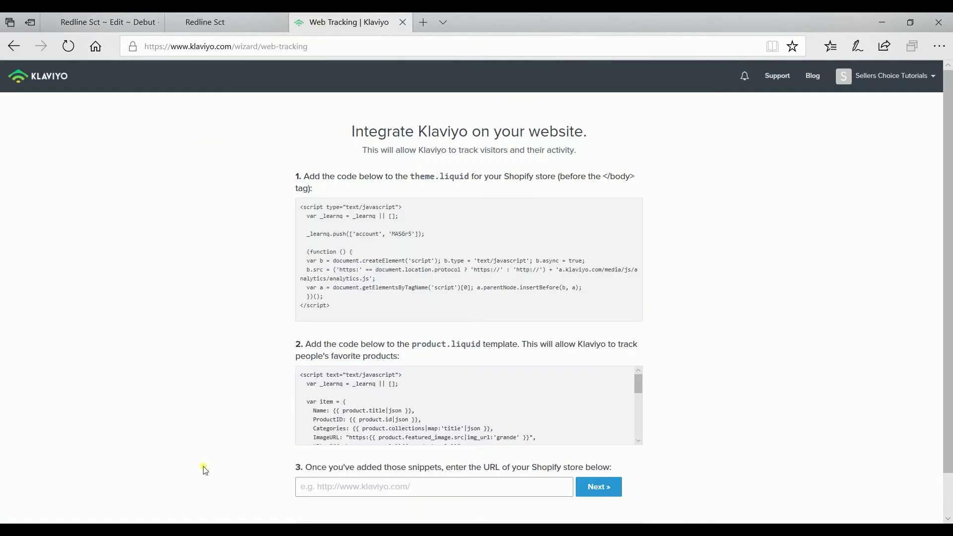
{"action": "scroll", "coordinate": [204, 470], "scroll_direction": "down", "scroll_amount": 1}
{"action": "left_click", "coordinate": [201, 24]}
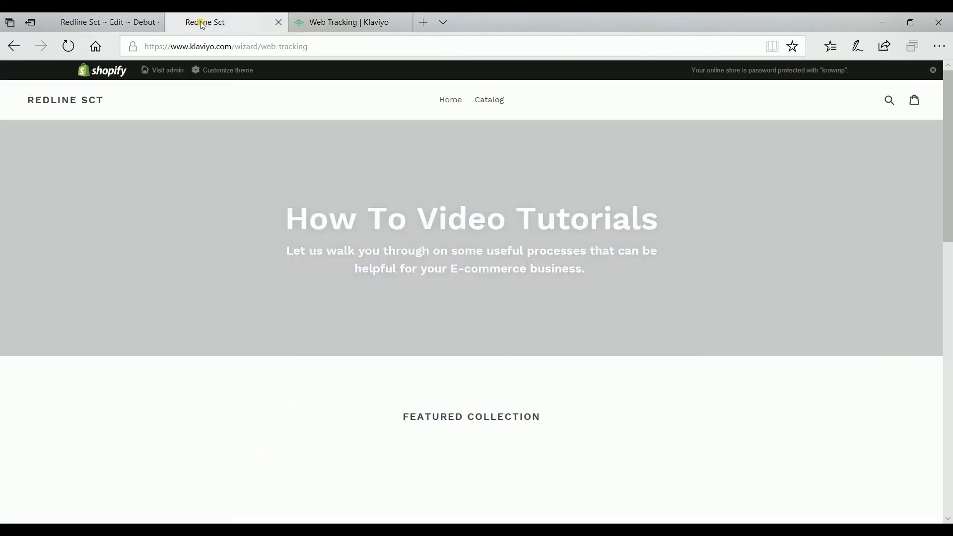
{"action": "left_click", "coordinate": [335, 19]}
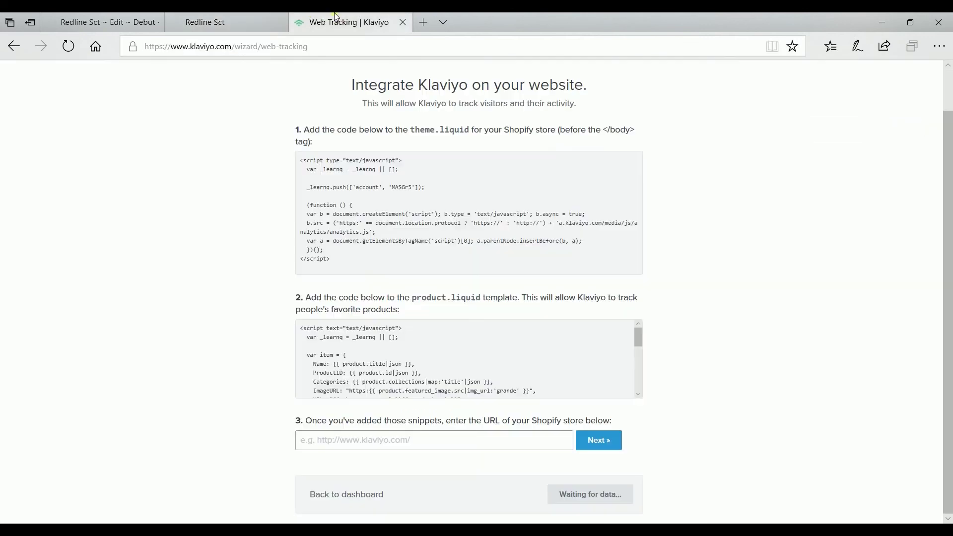
Paste the store's address into the wizard's step 3 field and request a verification link
{"action": "left_click", "coordinate": [372, 439]}
{"action": "key", "text": "ctrl+v"}
{"action": "left_click", "coordinate": [599, 440]}
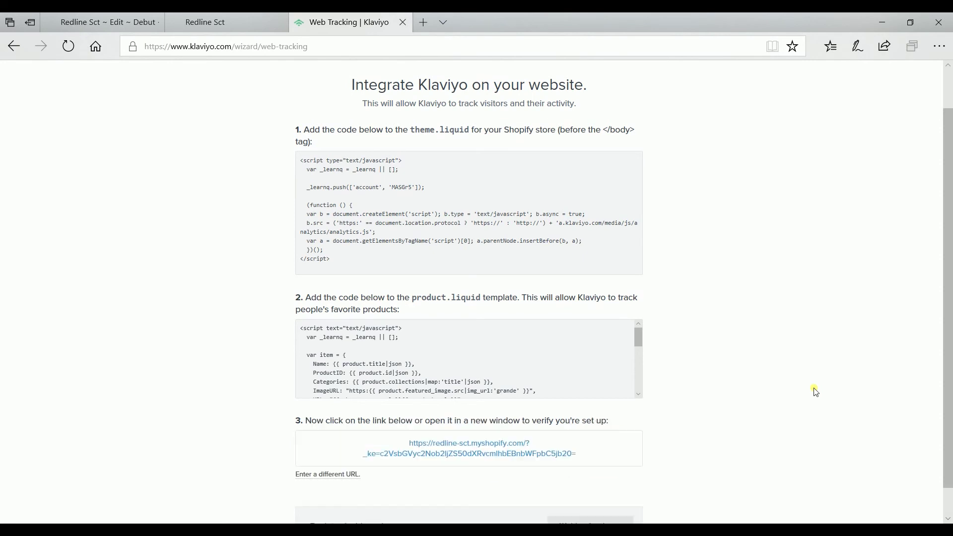
{"action": "scroll", "coordinate": [814, 391], "scroll_direction": "down", "scroll_amount": 1}
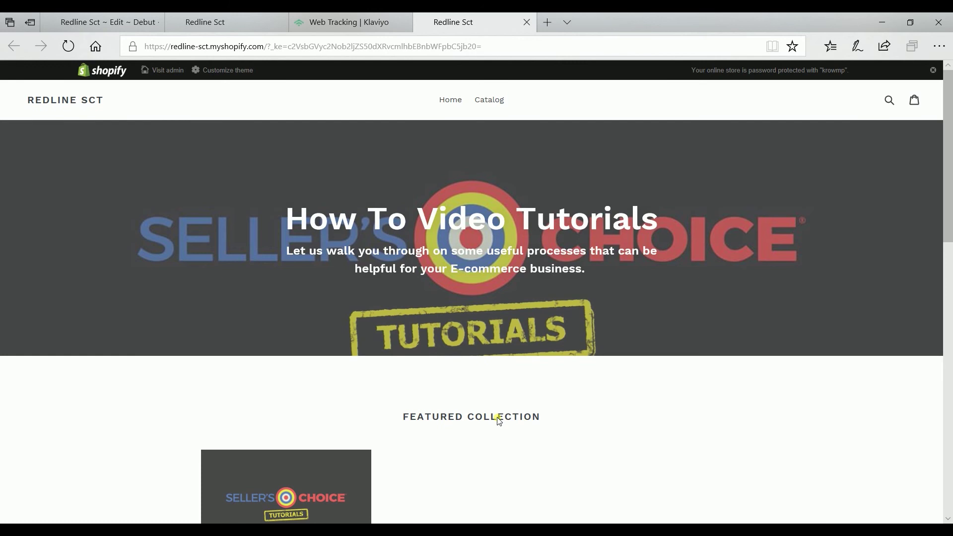
Return to the Klaviyo wizard tab to confirm it reports Data Received from the store
{"action": "key", "text": "ctrl+shift+Tab"}
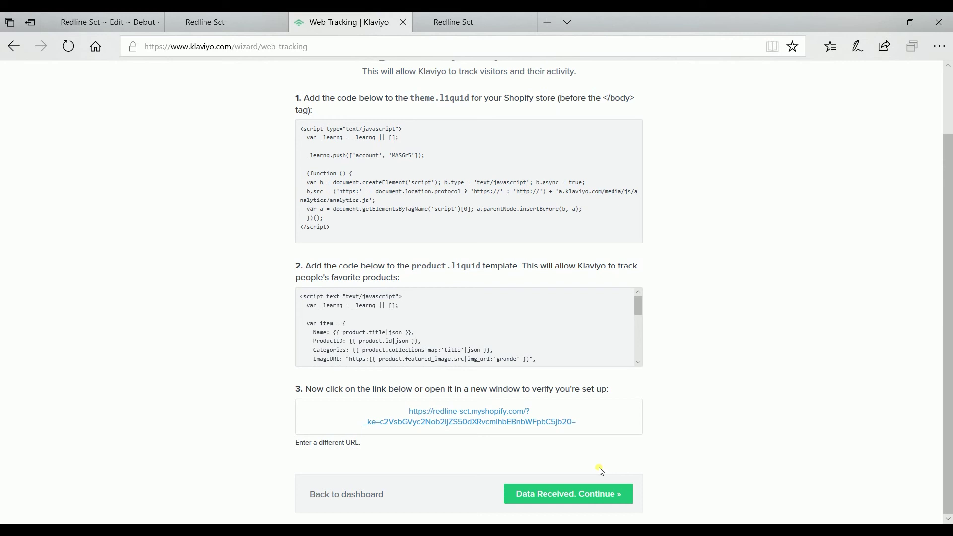
{"action": "scroll", "coordinate": [599, 470], "scroll_direction": "up", "scroll_amount": 1}
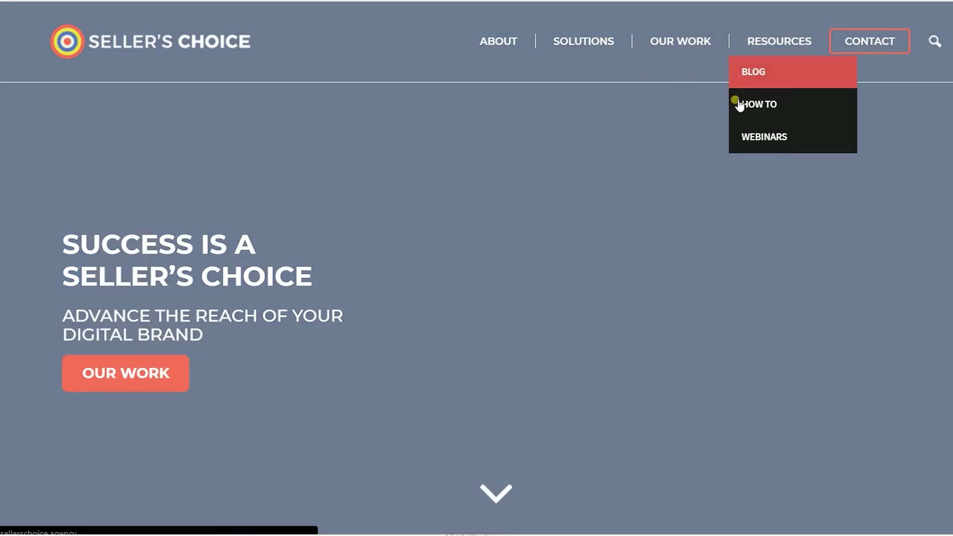
Browse the Seller's Choice How To page, go back, and land on the Blog article listing
{"action": "left_click", "coordinate": [738, 102]}
{"action": "scroll", "coordinate": [732, 170], "scroll_direction": "down", "scroll_amount": 5}
{"action": "scroll", "coordinate": [726, 198], "scroll_direction": "up", "scroll_amount": 5}
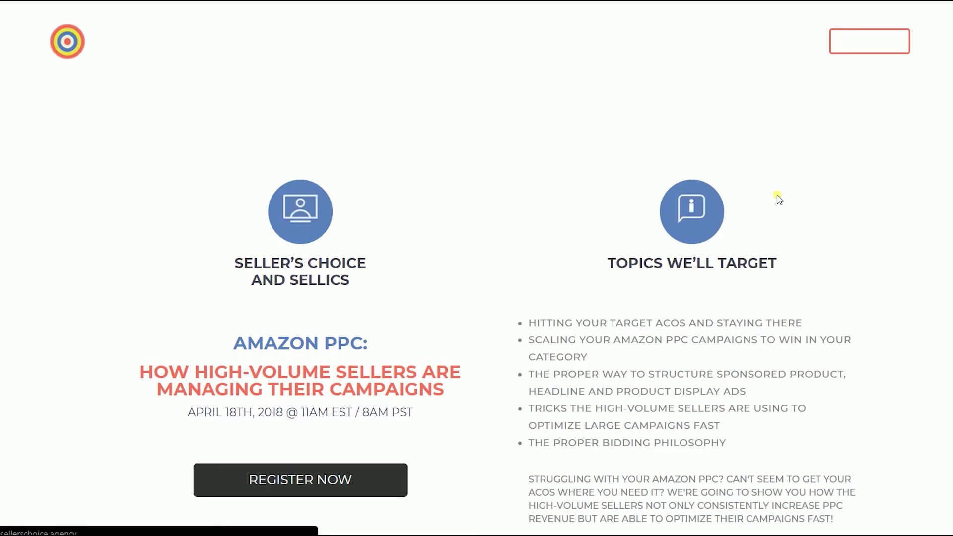
{"action": "scroll", "coordinate": [776, 197], "scroll_direction": "down", "scroll_amount": 5}
{"action": "scroll", "coordinate": [745, 193], "scroll_direction": "up", "scroll_amount": 2}
{"action": "scroll", "coordinate": [708, 190], "scroll_direction": "up", "scroll_amount": 3}
{"action": "key", "text": "alt+Left"}
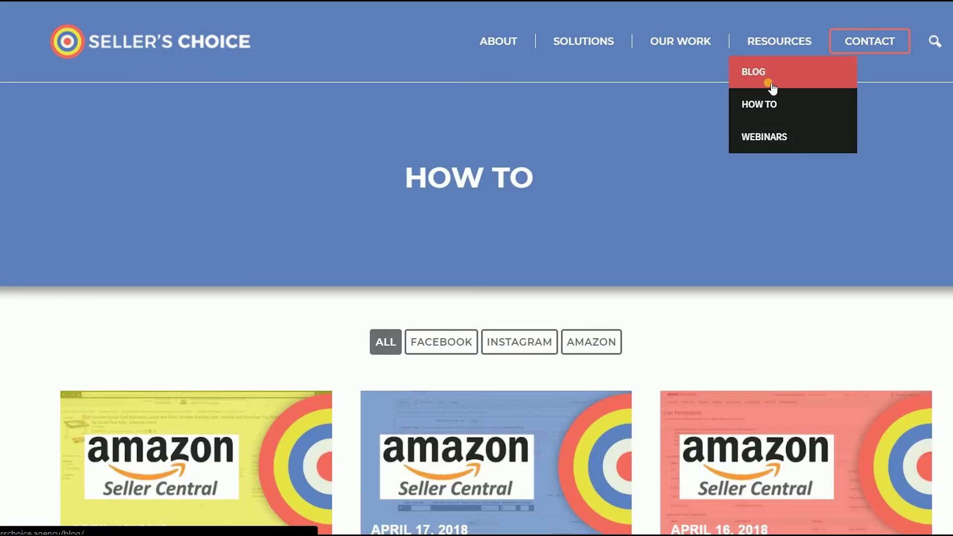
{"action": "left_click", "coordinate": [772, 88]}
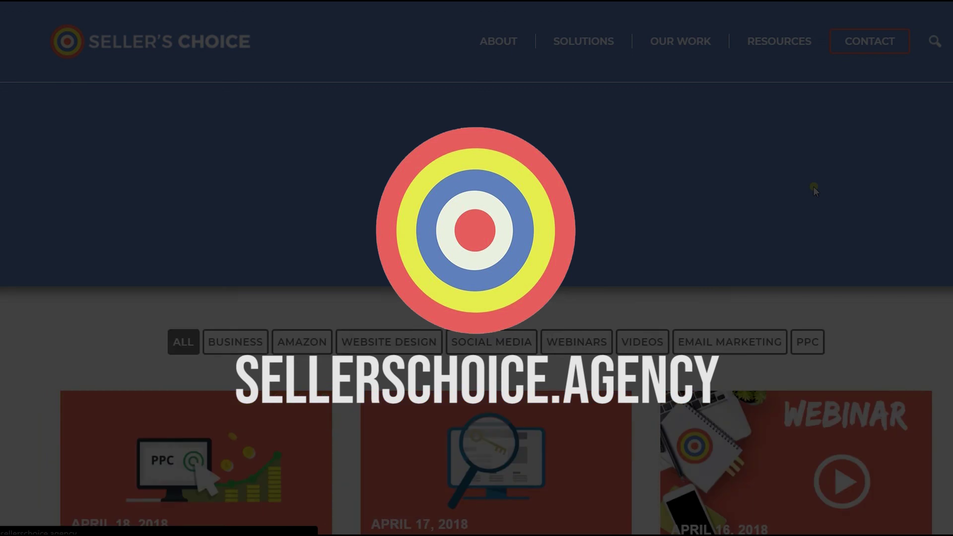
{"action": "scroll", "coordinate": [814, 187], "scroll_direction": "down", "scroll_amount": 3}
{"action": "scroll", "coordinate": [814, 187], "scroll_direction": "down", "scroll_amount": 3}
{"action": "scroll", "coordinate": [814, 187], "scroll_direction": "down", "scroll_amount": 4}
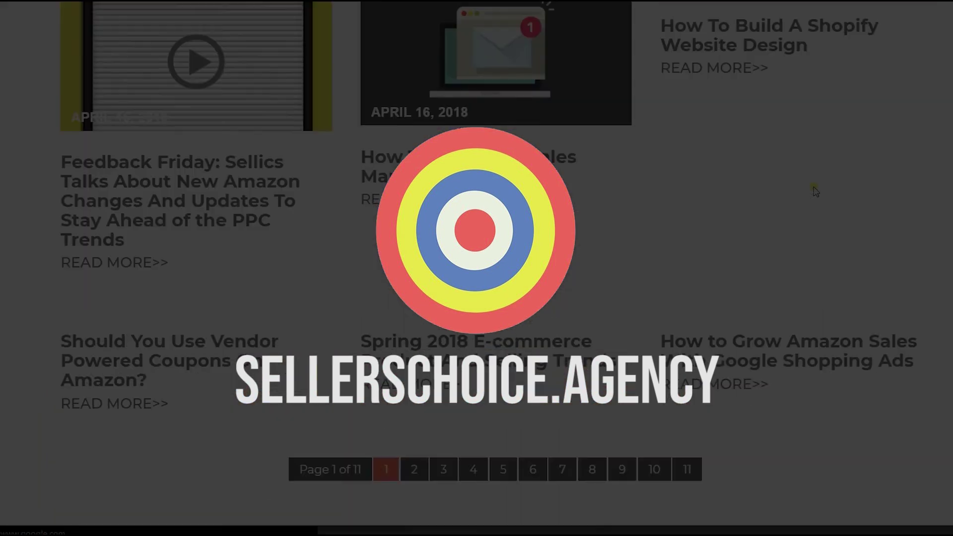
{"action": "scroll", "coordinate": [814, 190], "scroll_direction": "up", "scroll_amount": 3}
{"action": "scroll", "coordinate": [814, 190], "scroll_direction": "up", "scroll_amount": 3}
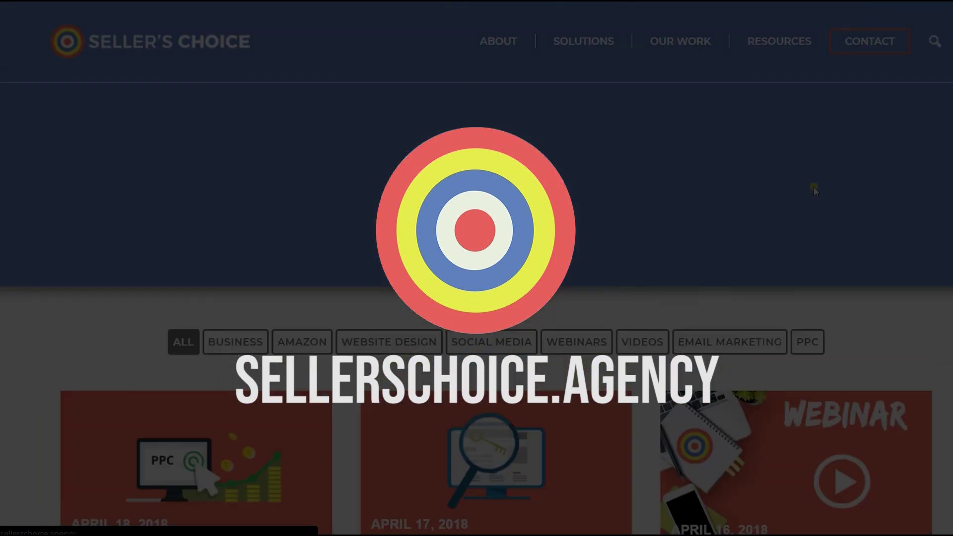